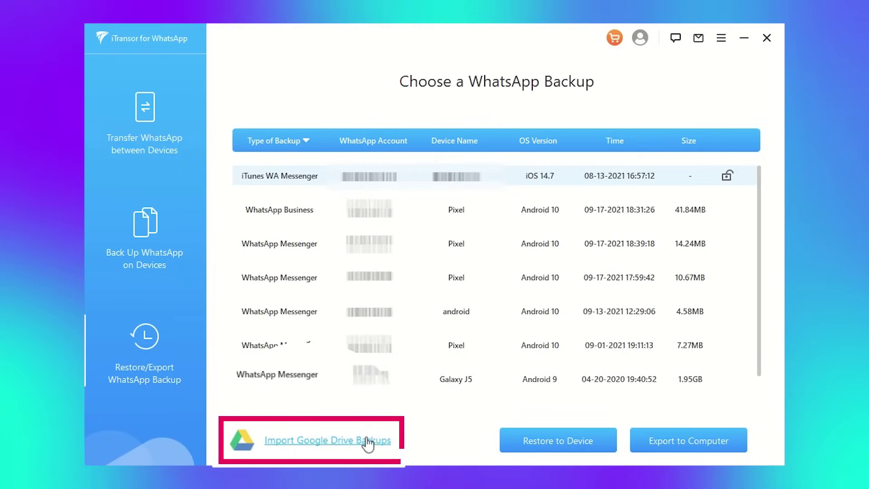
click(347, 447)
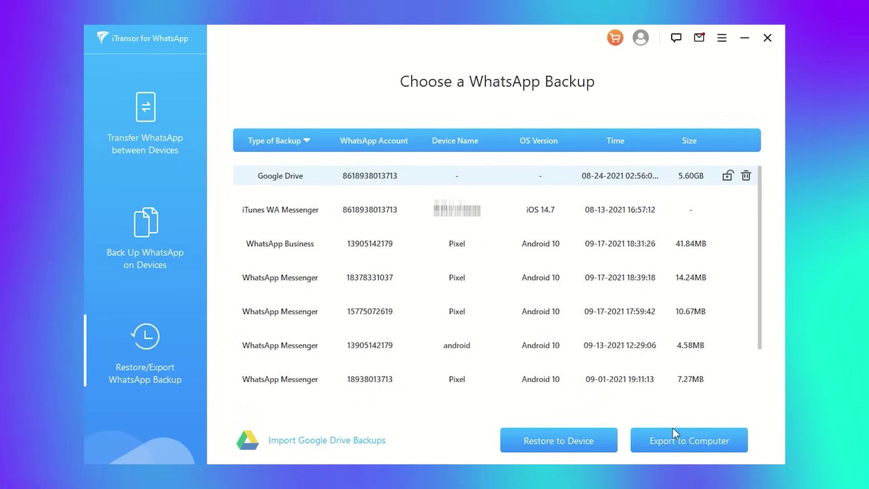
Step: Restore the Google Drive backup to the device, accepting the tips and submitting the phone number for SMS verification
click(679, 435)
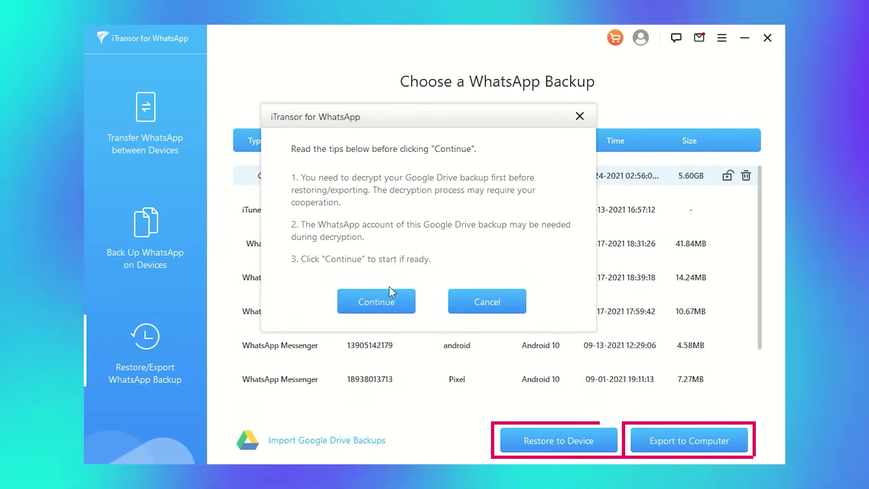
click(378, 310)
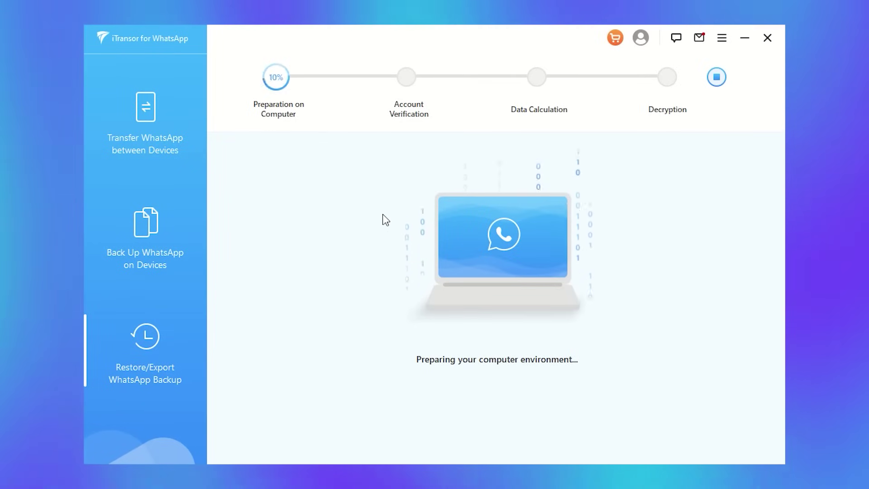
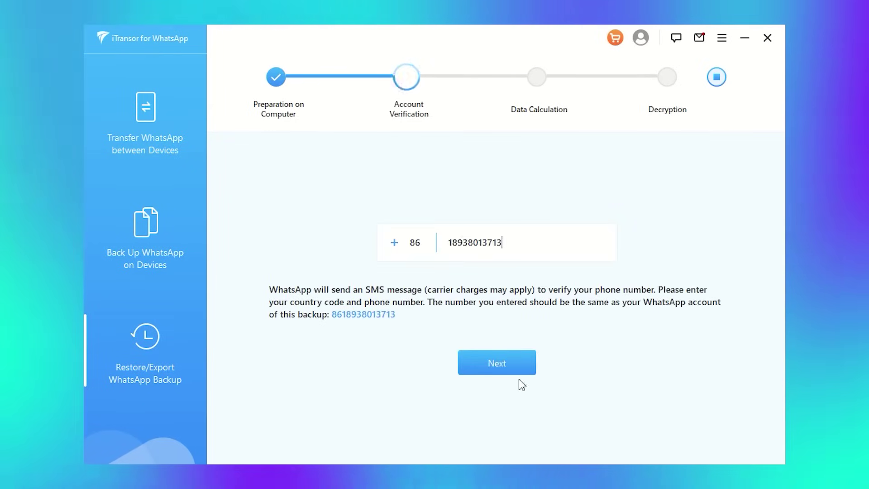
click(518, 372)
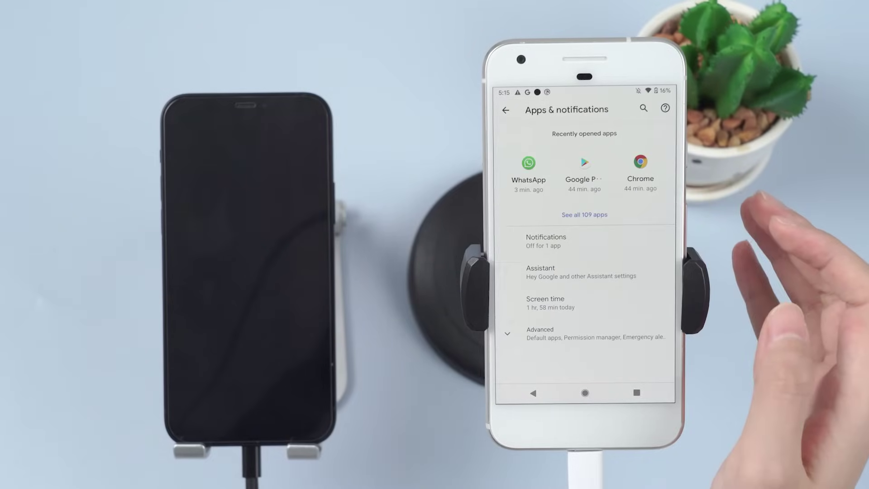
Step: Open WhatsApp's storage permission in Android Settings and set it to Allow
click(529, 166)
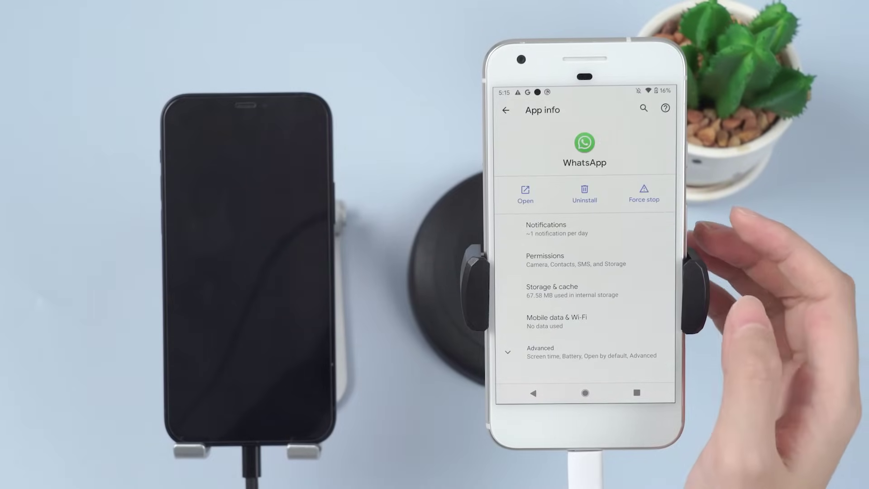
click(545, 260)
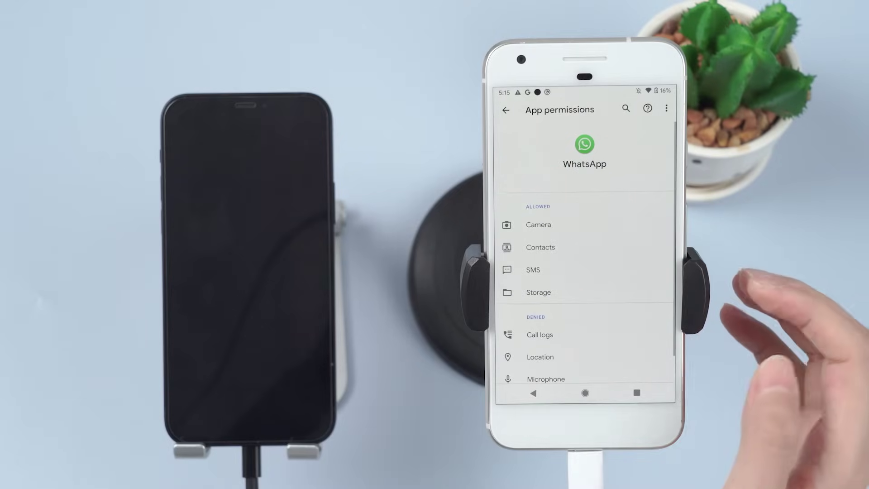
click(538, 292)
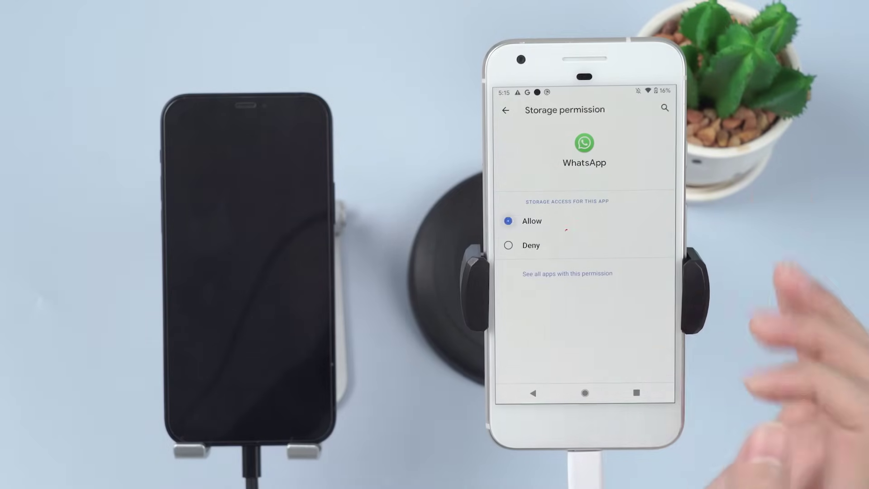